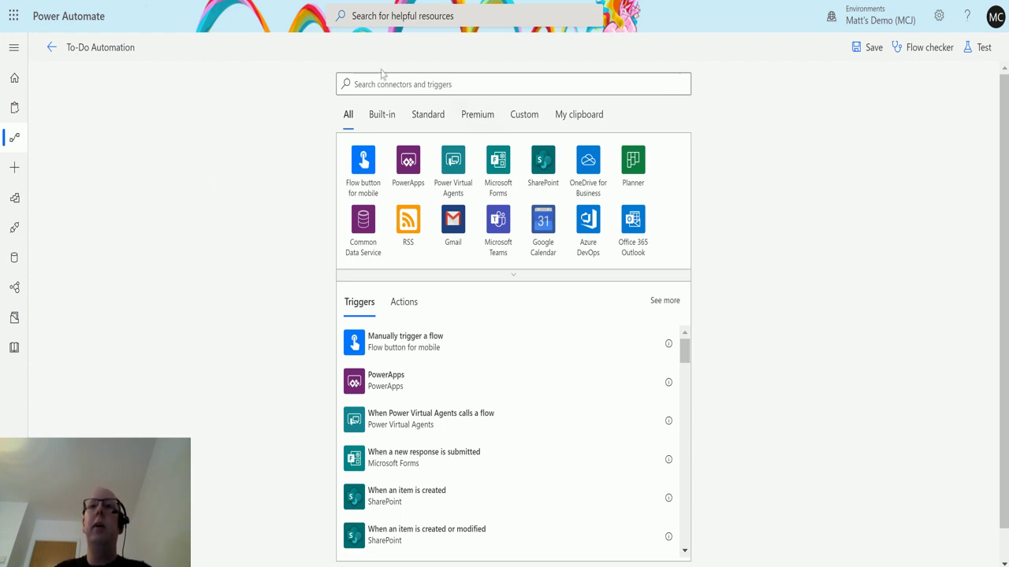
# Search for to-do and add the Microsoft To-Do (Business) trigger for a to-do updated in a specific folder.
pyautogui.click(418, 86)
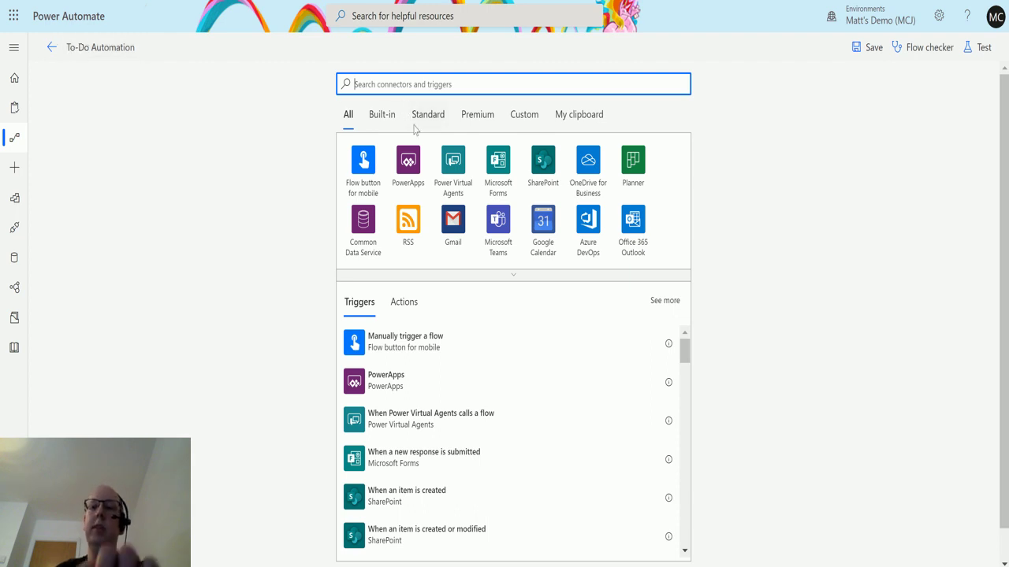
pyautogui.write('to-do')
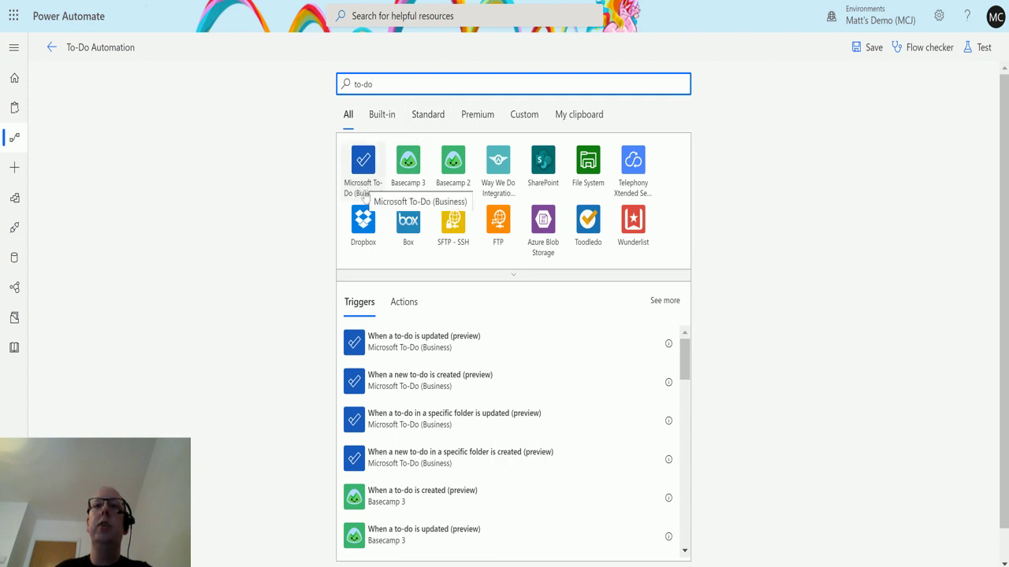
pyautogui.click(367, 161)
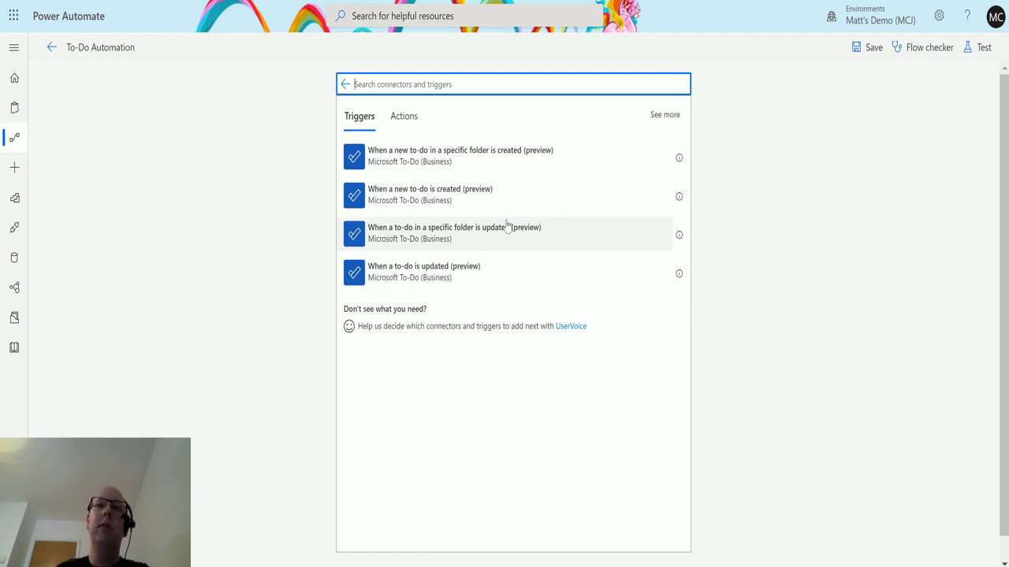
pyautogui.click(437, 244)
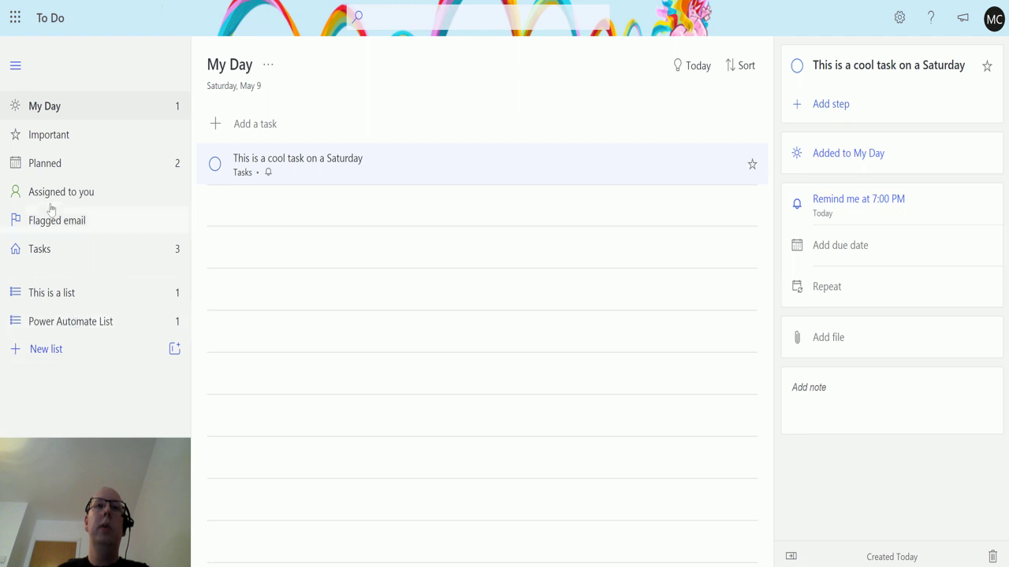
# Check the This is a list and Power Automate List lists in To Do, and set the Power Automate trigger's list to Power Automate List.
pyautogui.click(80, 303)
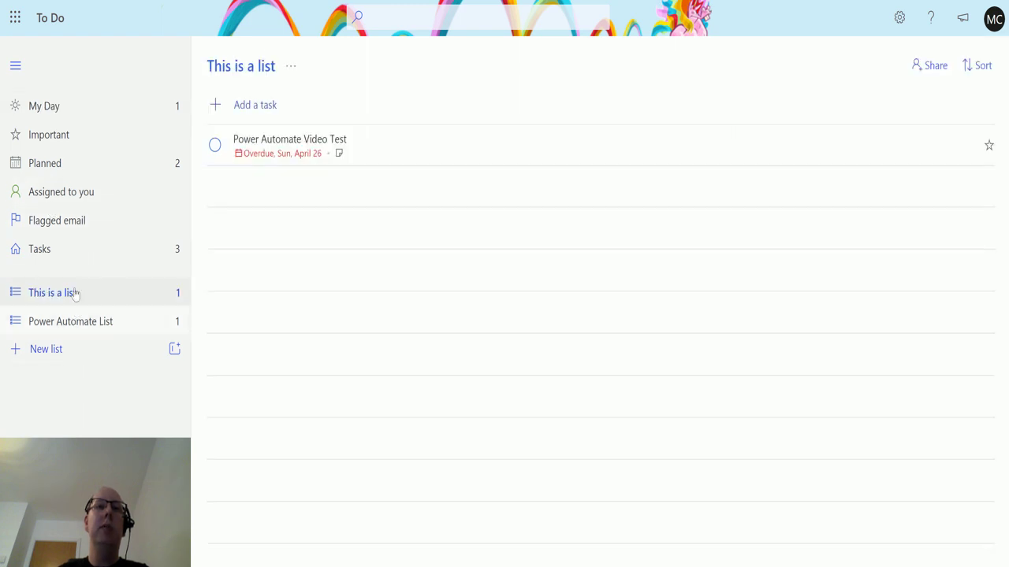
pyautogui.click(103, 322)
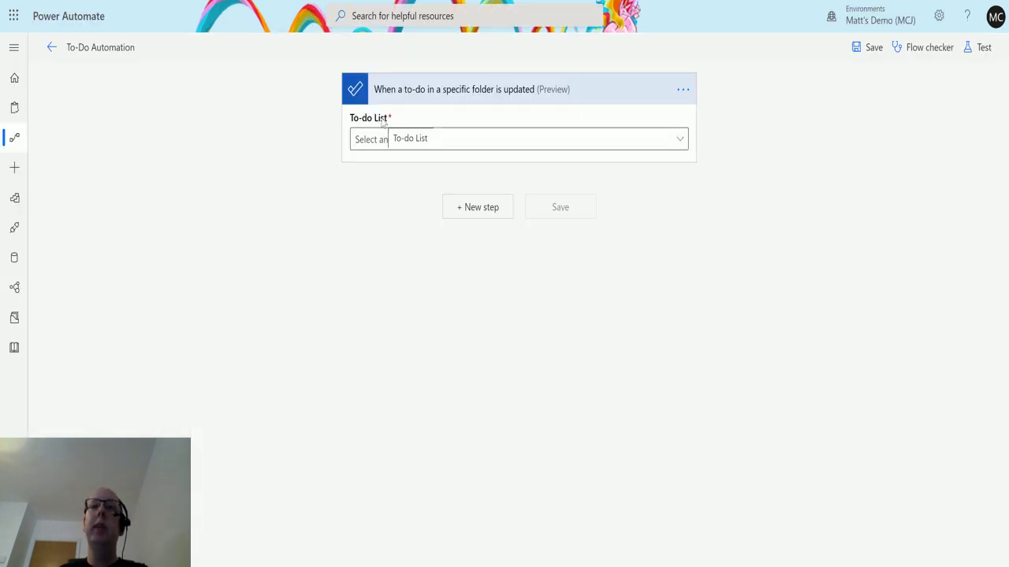
pyautogui.click(680, 140)
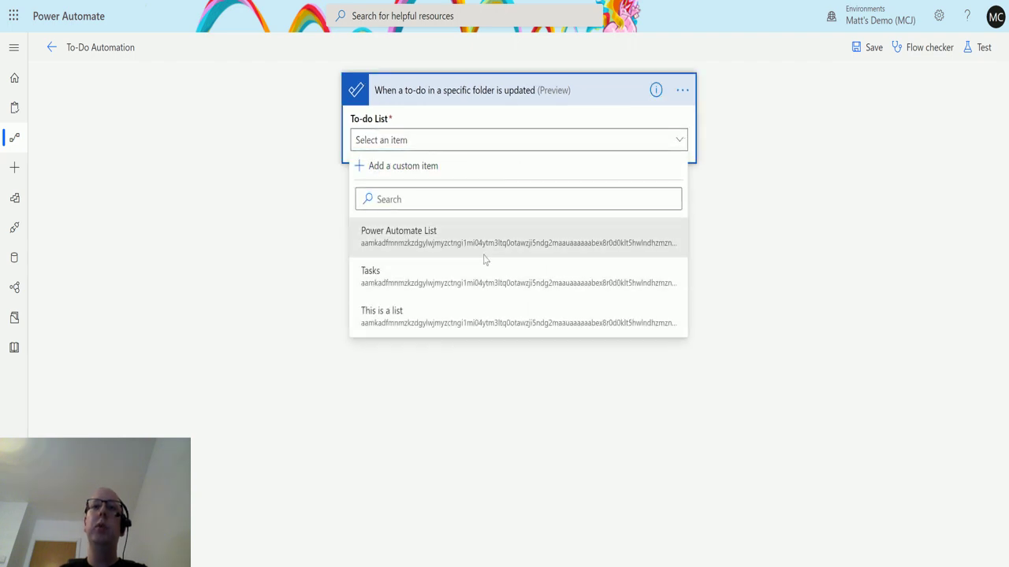
pyautogui.click(431, 242)
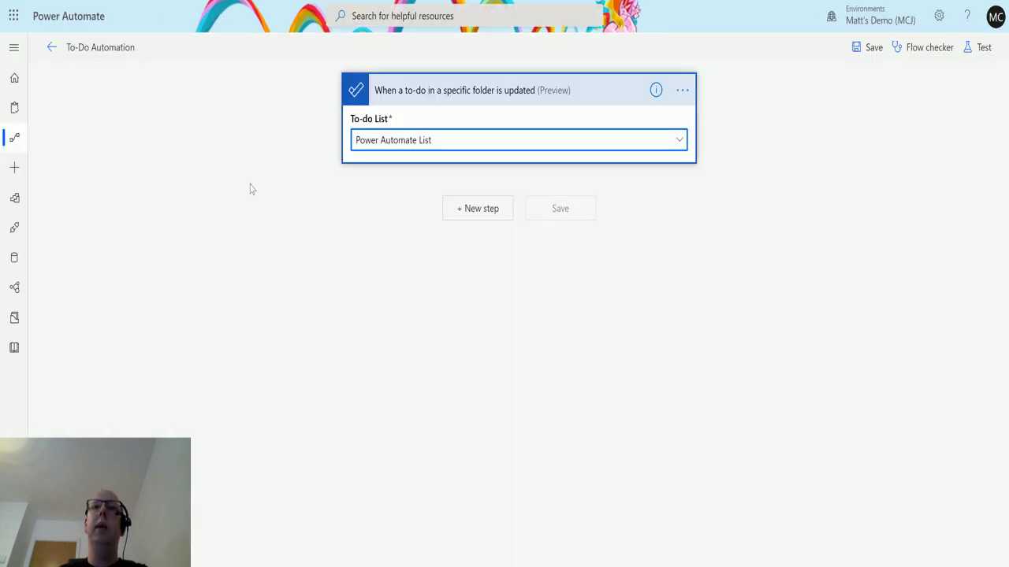
pyautogui.click(410, 201)
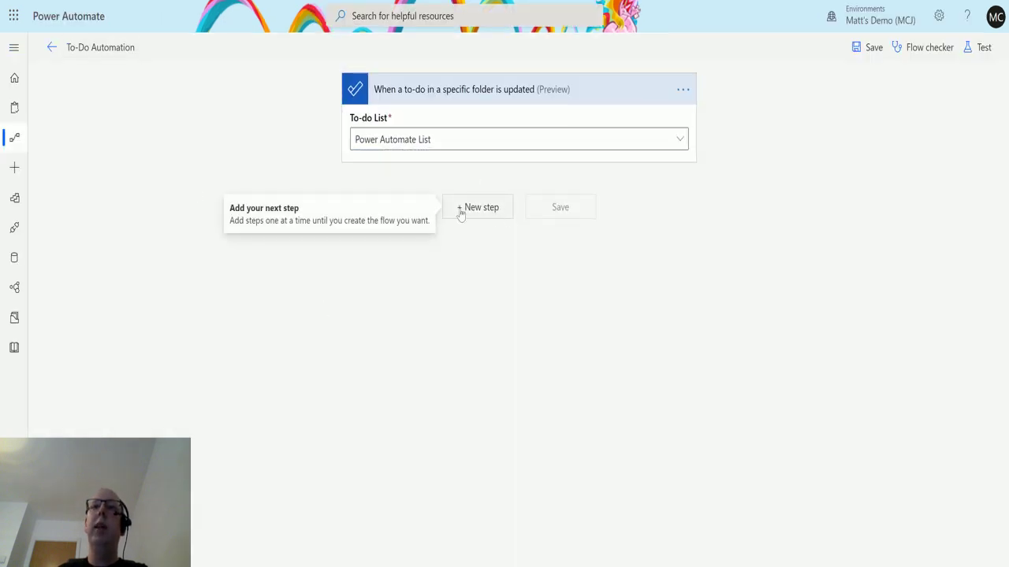
# Add a Compose action after the trigger with the trigger's Subject dynamic value as its input.
pyautogui.click(473, 207)
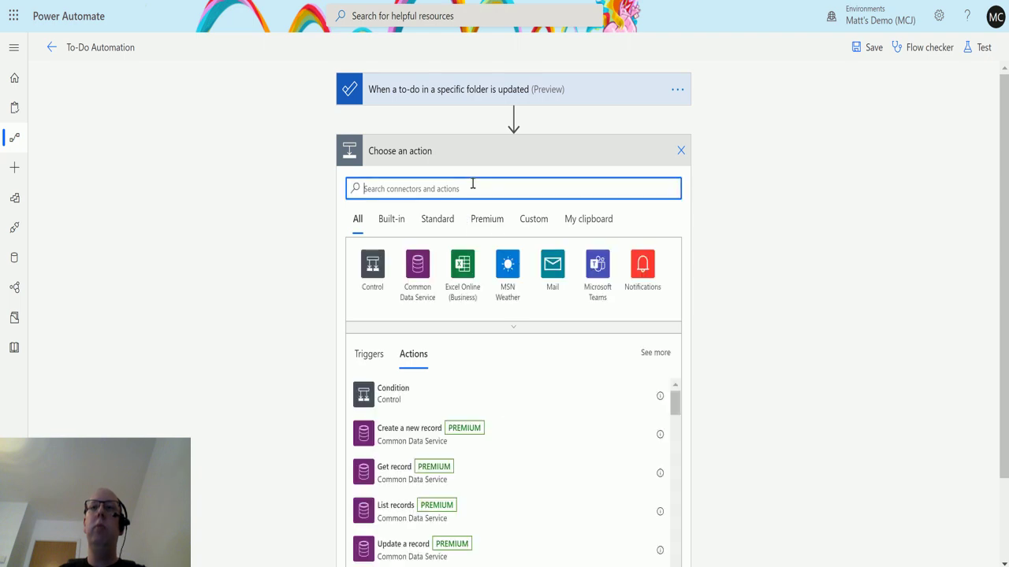
pyautogui.write('compose')
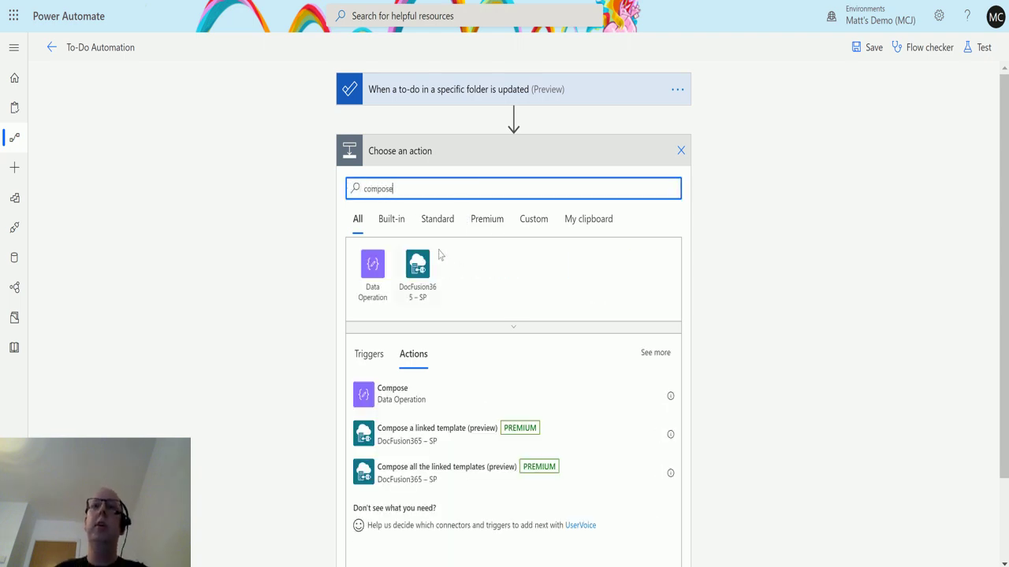
pyautogui.click(394, 400)
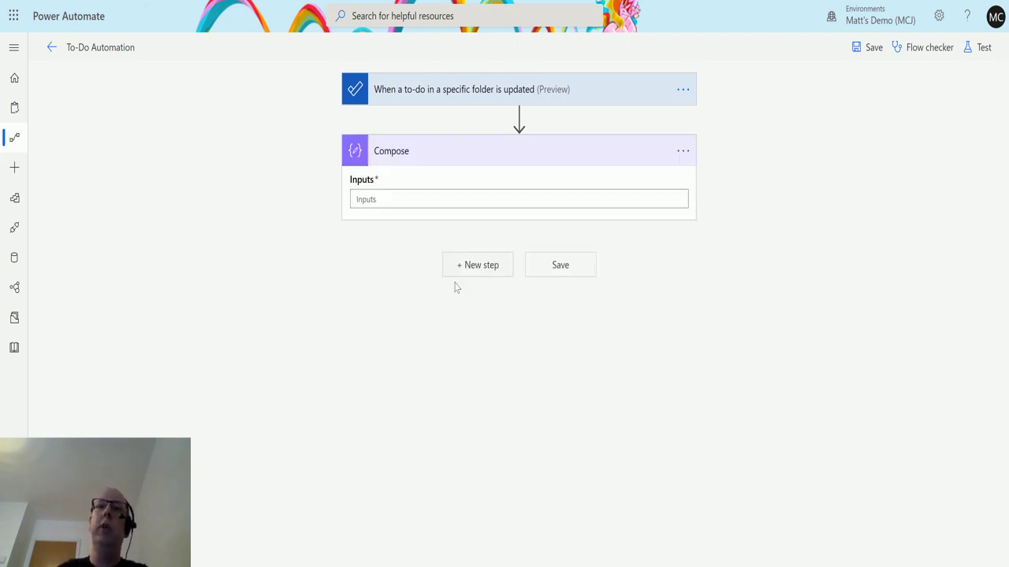
pyautogui.click(411, 199)
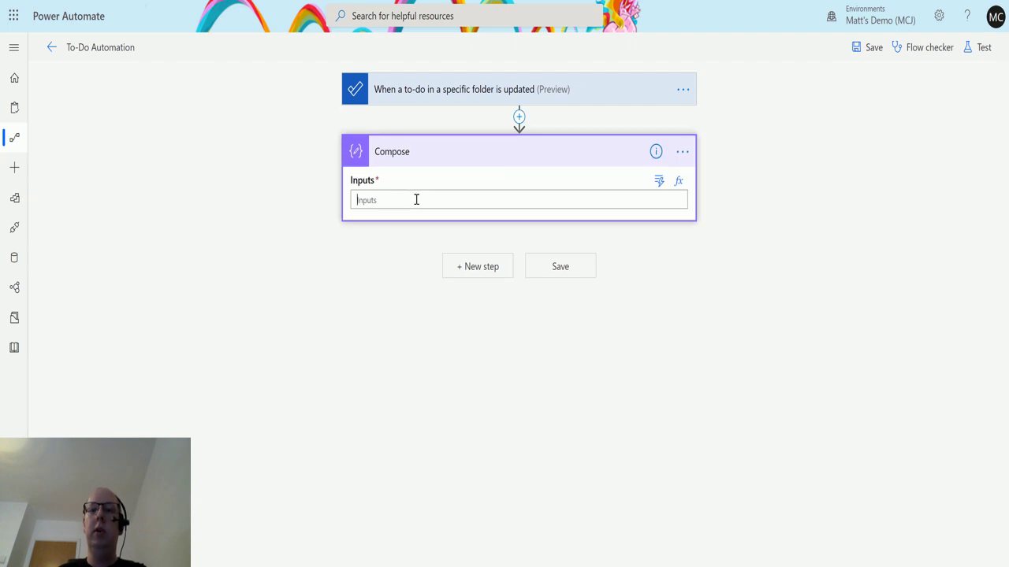
pyautogui.write('sub')
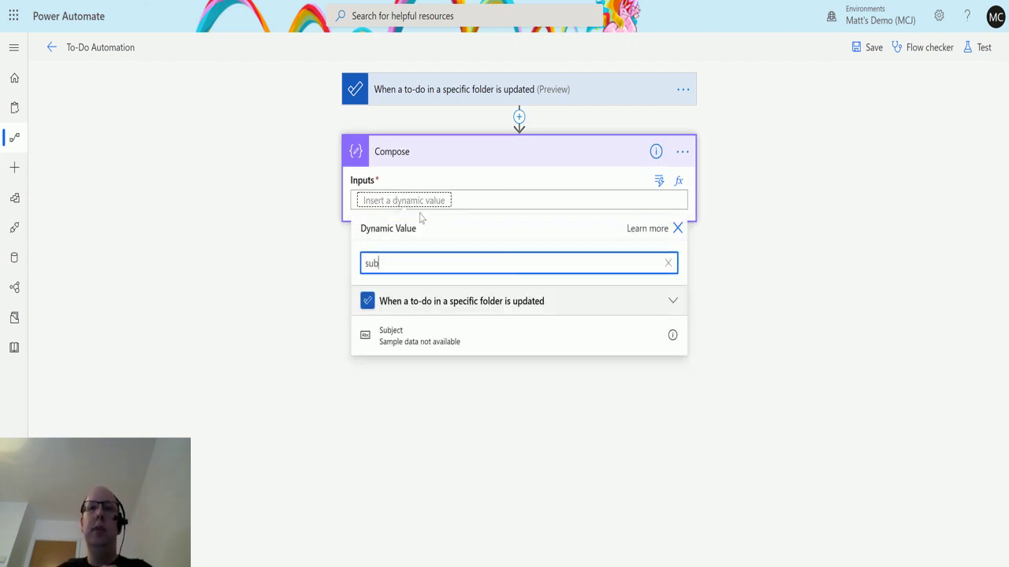
pyautogui.click(399, 331)
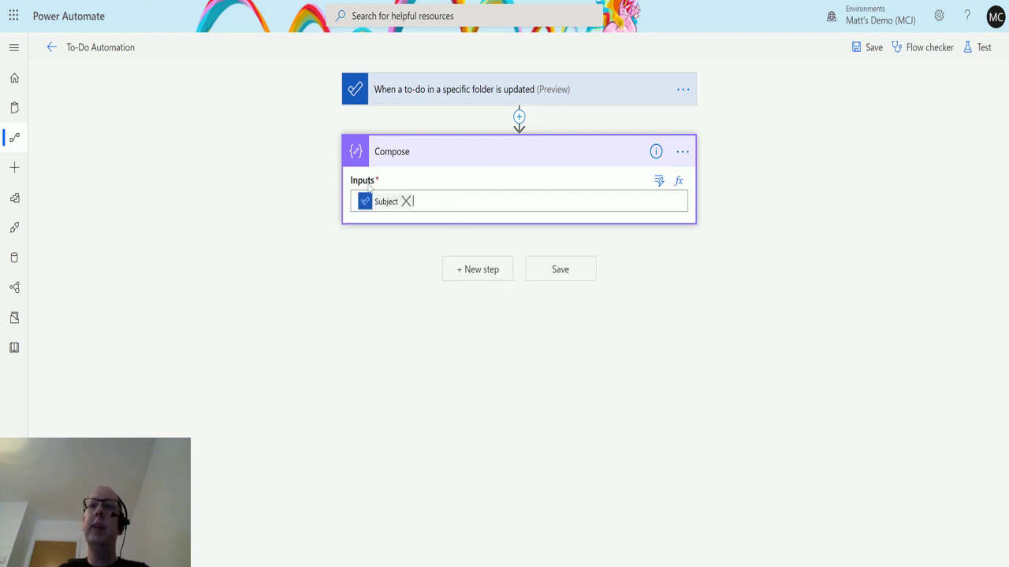
# Review the trigger's list setting, and save and test the flow by performing the trigger action manually.
pyautogui.click(571, 104)
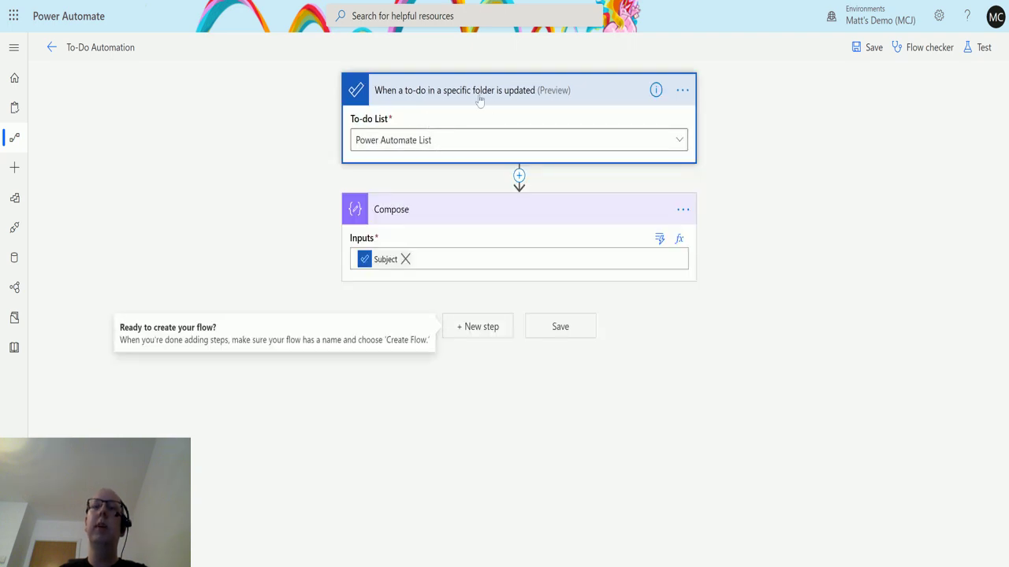
pyautogui.click(553, 91)
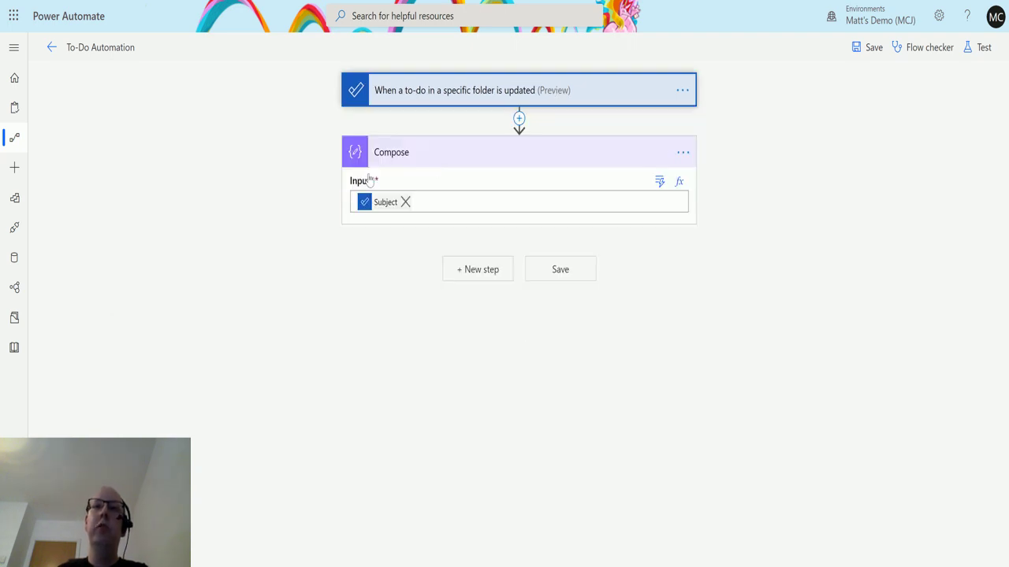
pyautogui.click(981, 47)
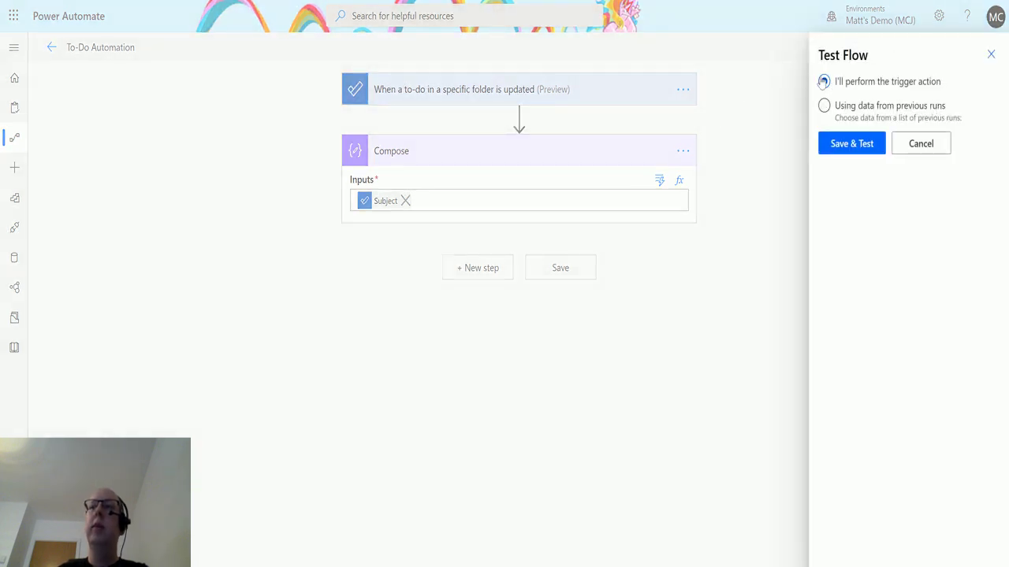
pyautogui.click(867, 144)
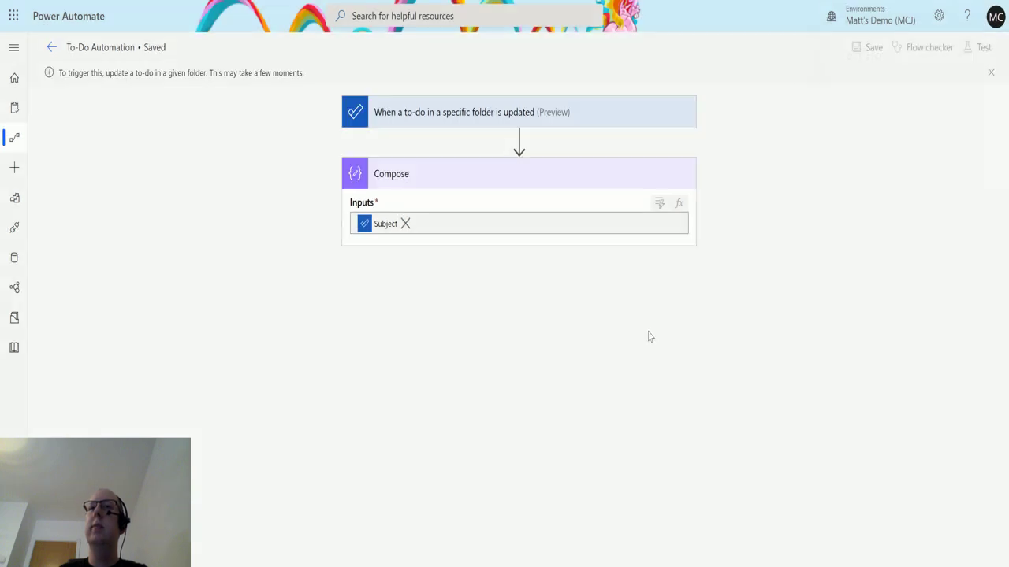
# Switch to To Do and add the note "This is a note" to the task "This is a new task for the video today".
pyautogui.hotkey('ctrl', 'Tab')
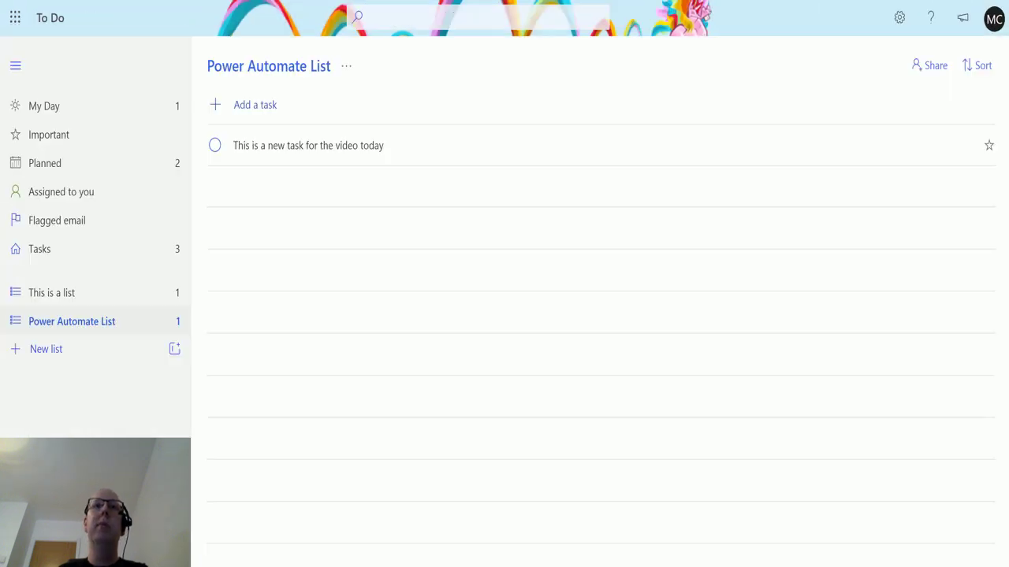
pyautogui.click(279, 150)
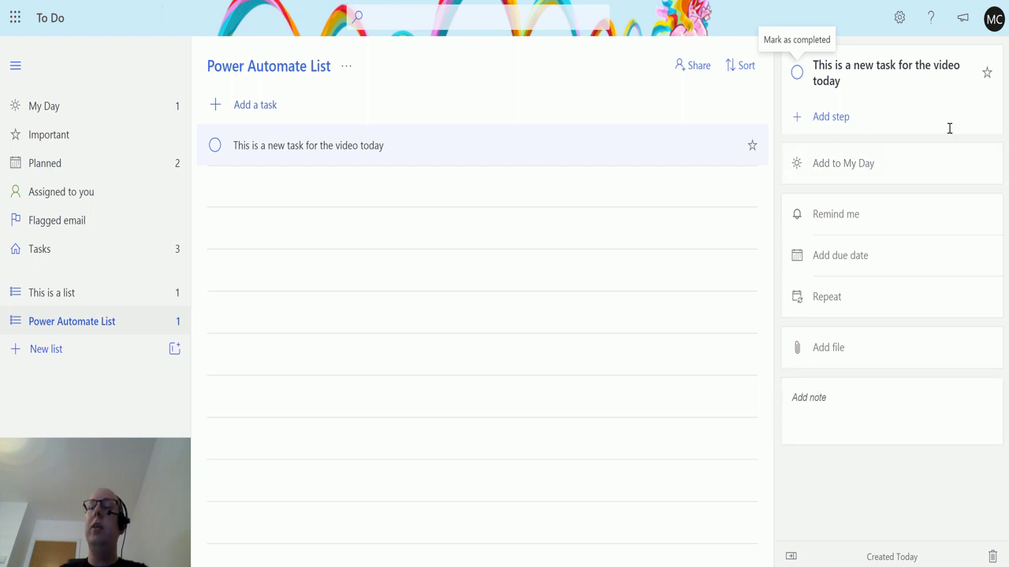
pyautogui.click(844, 419)
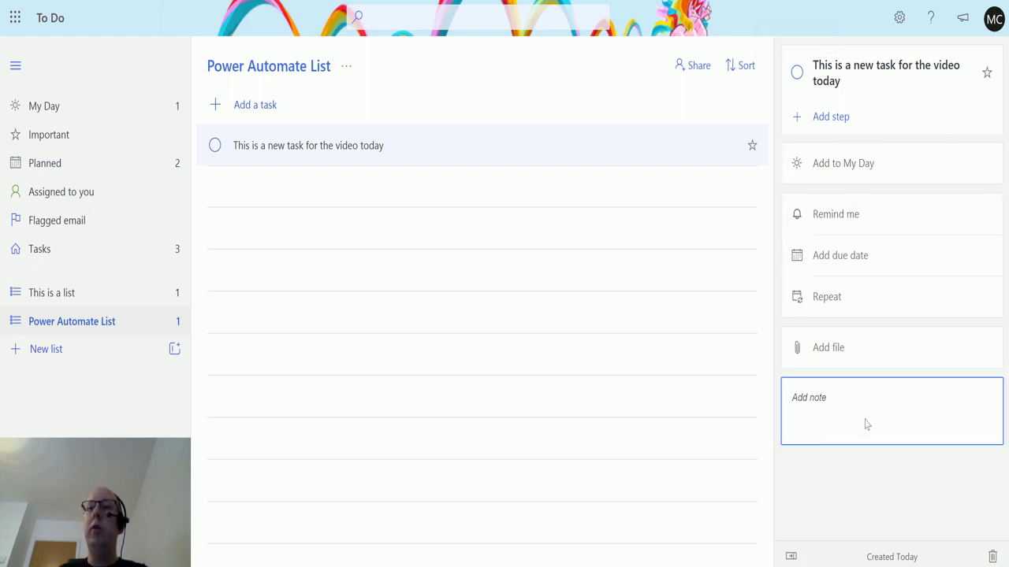
pyautogui.write('This')
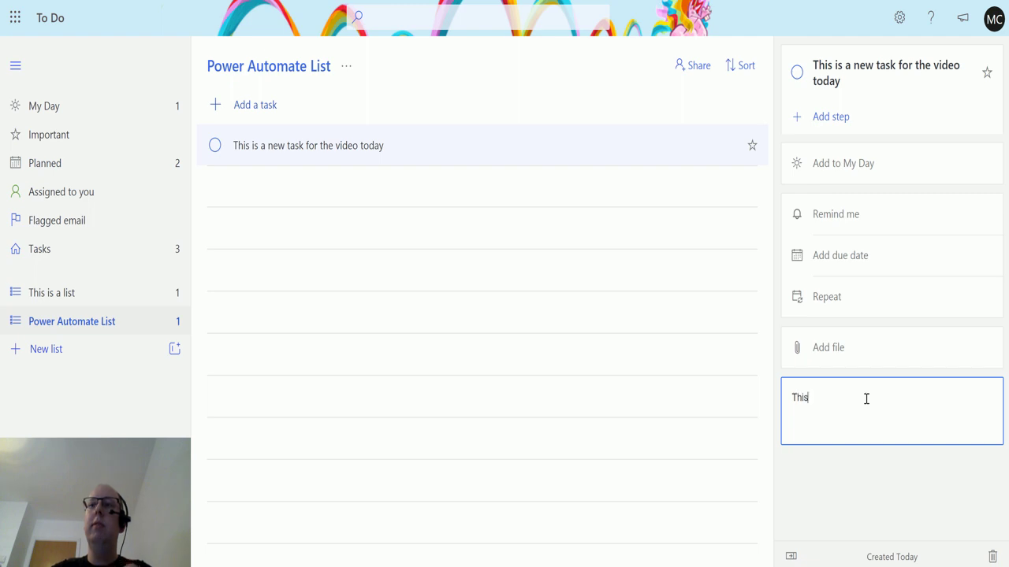
pyautogui.write(' is a note')
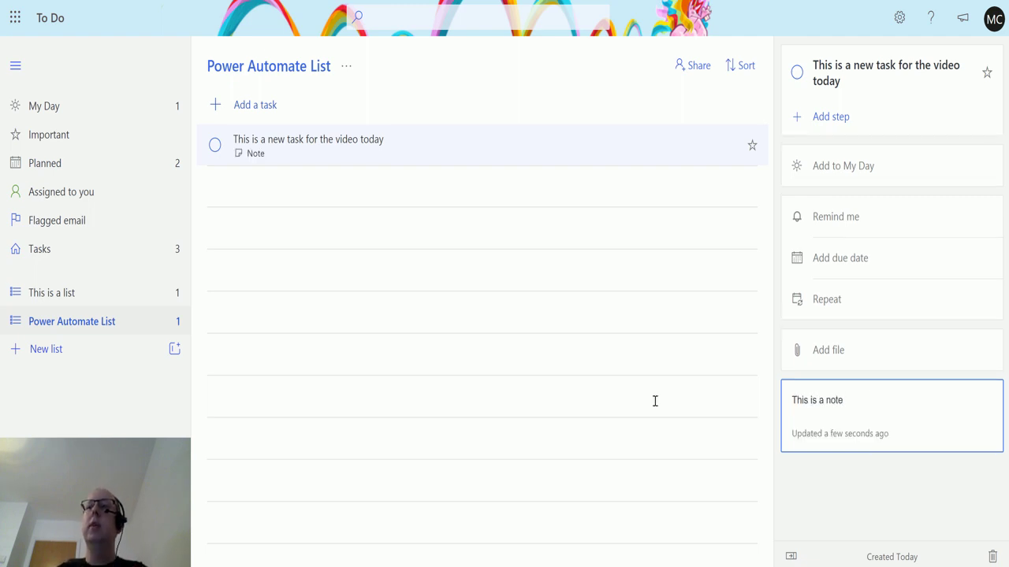
pyautogui.click(743, 406)
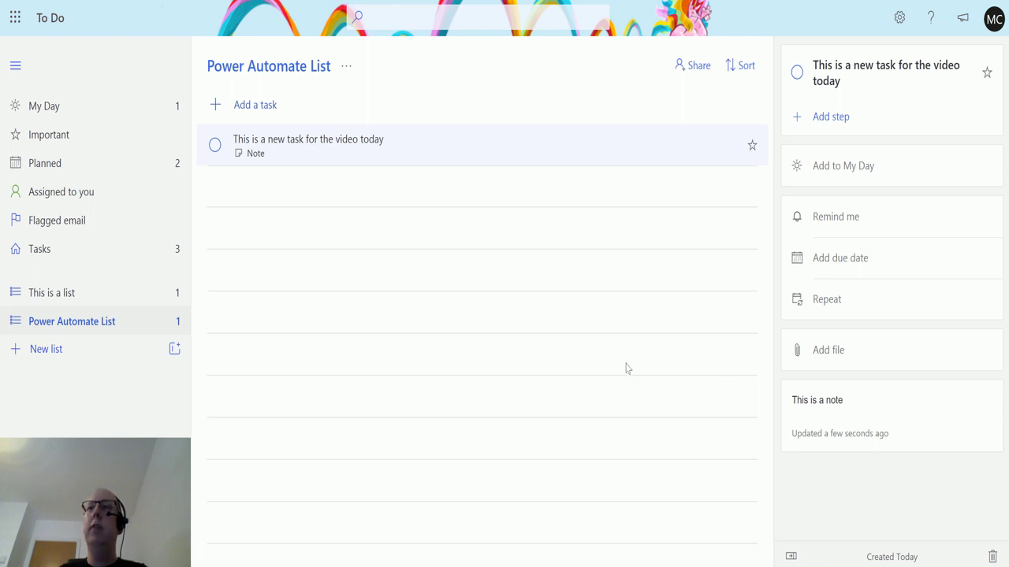
# Return to Power Automate and examine the test run's Compose and trigger inputs and outputs against the updated To Do task.
pyautogui.hotkey('alt', 'Tab')
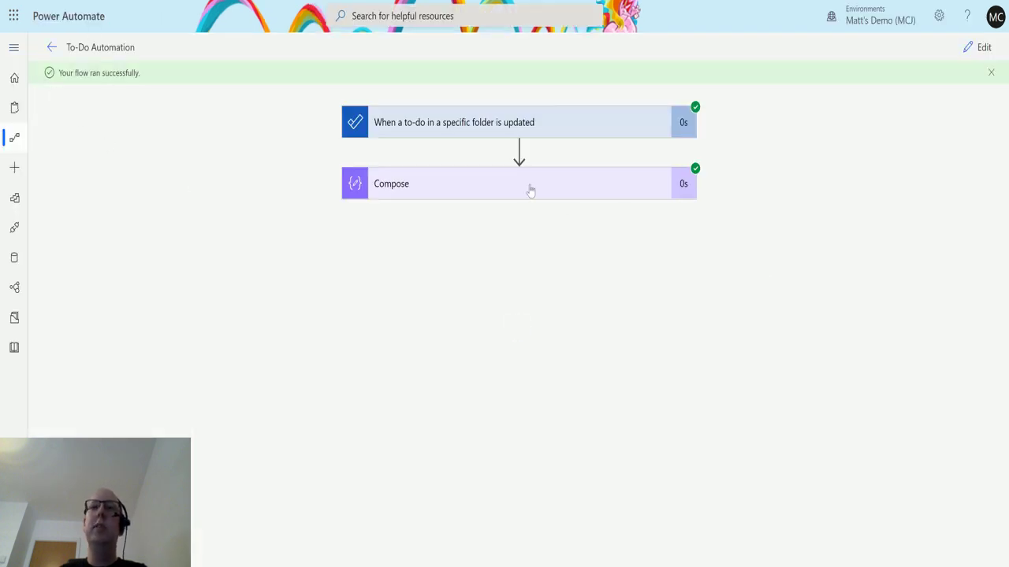
pyautogui.click(529, 185)
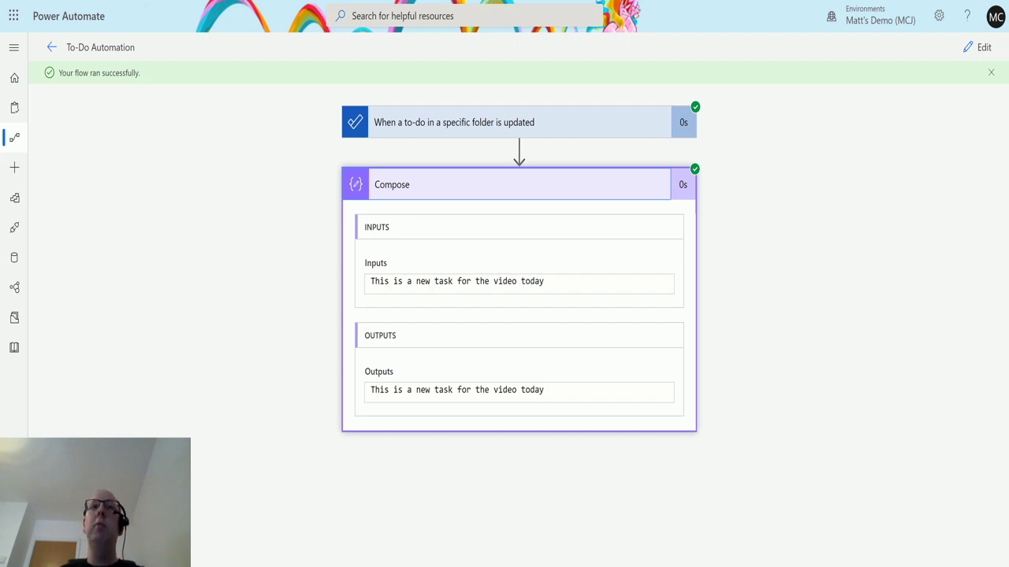
pyautogui.hotkey('alt', 'Tab')
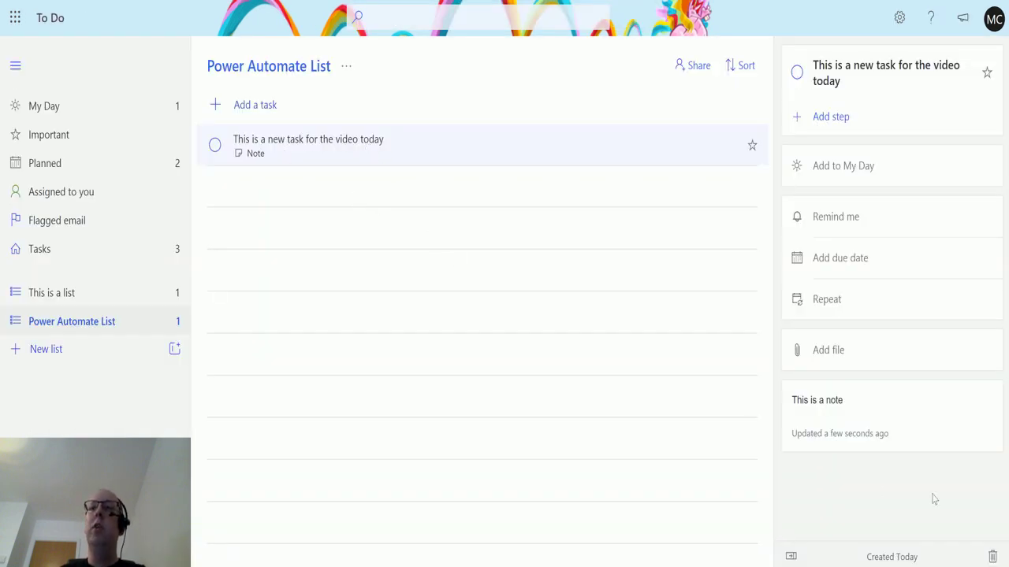
pyautogui.hotkey('alt', 'Tab')
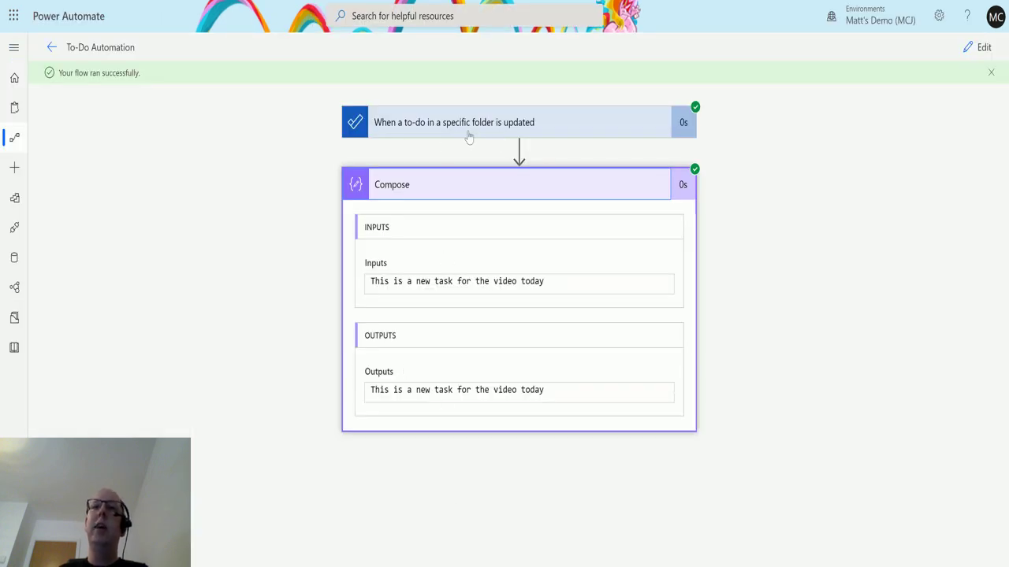
pyautogui.click(536, 132)
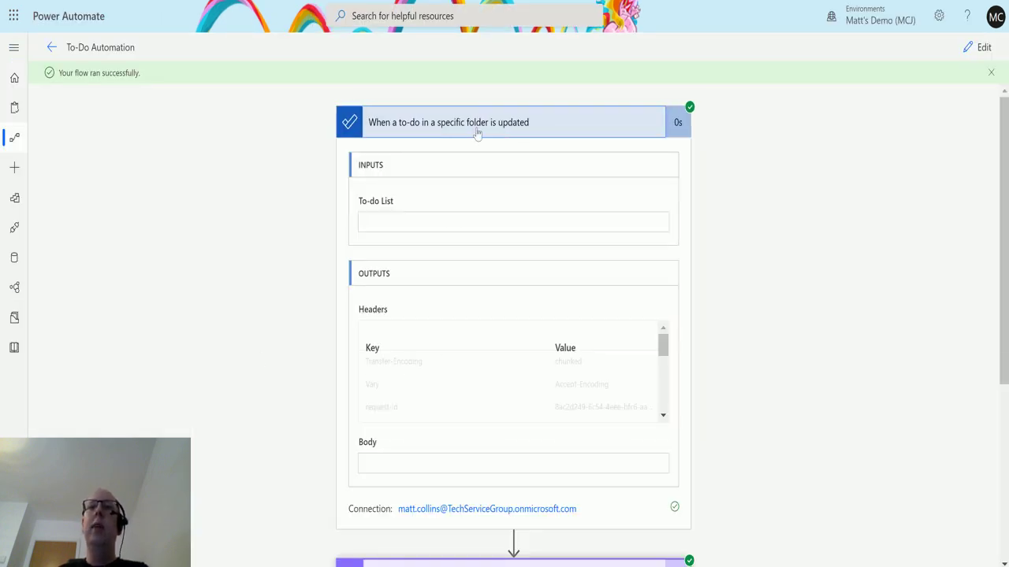